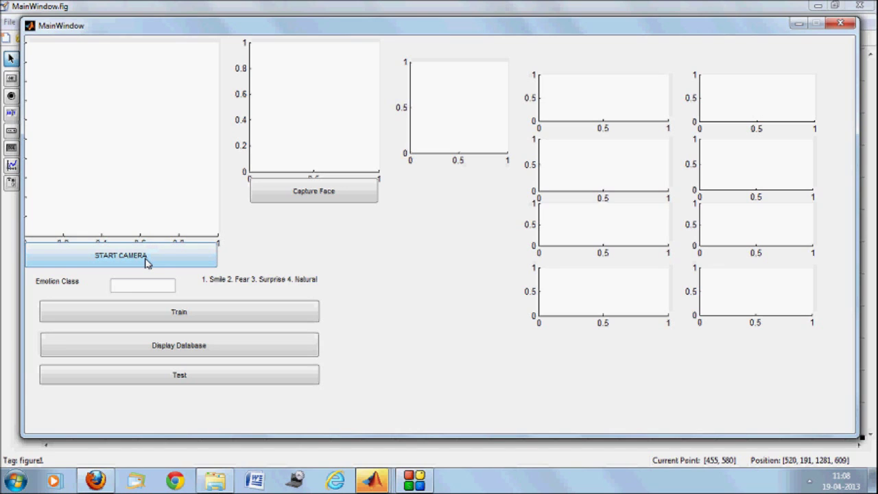
Step: Start the live webcam feed in the MainWindow emotion recognizer
{"action": "left_click", "coordinate": [145, 261]}
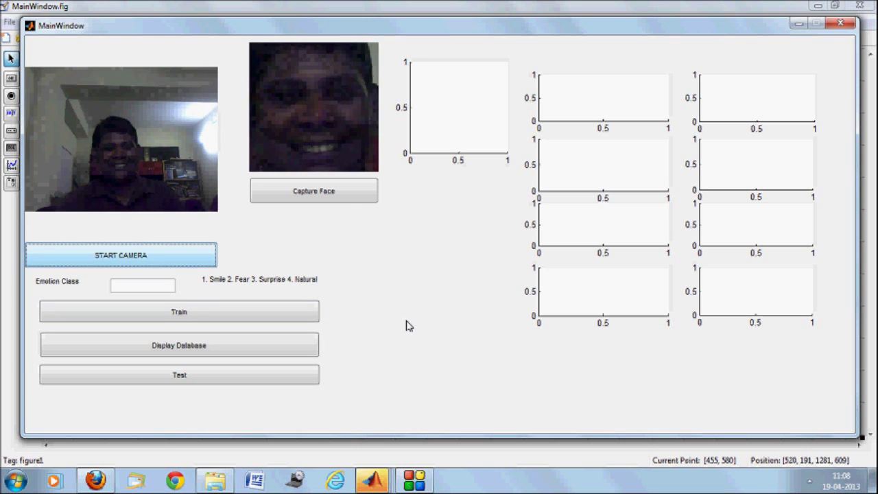
Step: Capture the smiling face and test it; the recognizer reports Surprise
{"action": "left_click", "coordinate": [346, 199]}
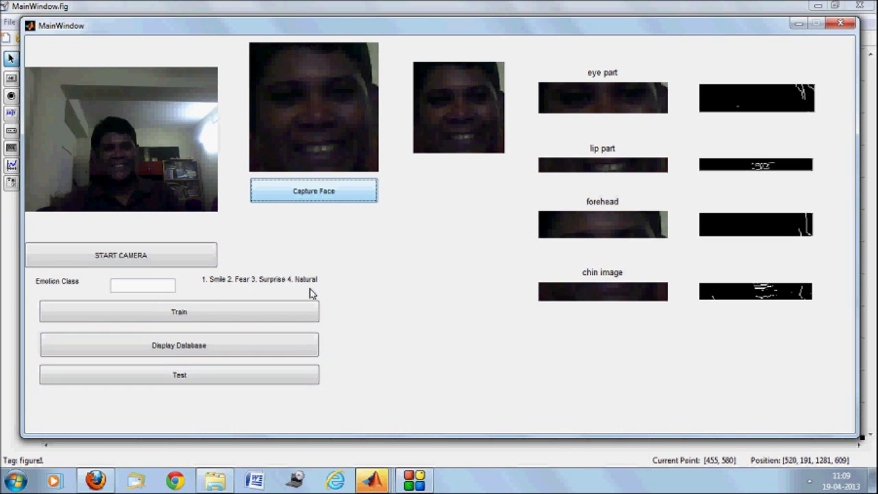
{"action": "left_click", "coordinate": [226, 379]}
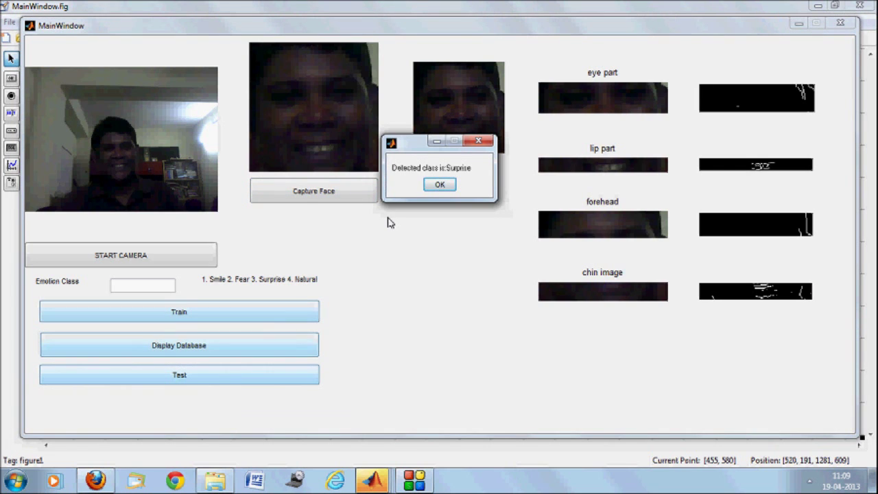
{"action": "left_click", "coordinate": [439, 184]}
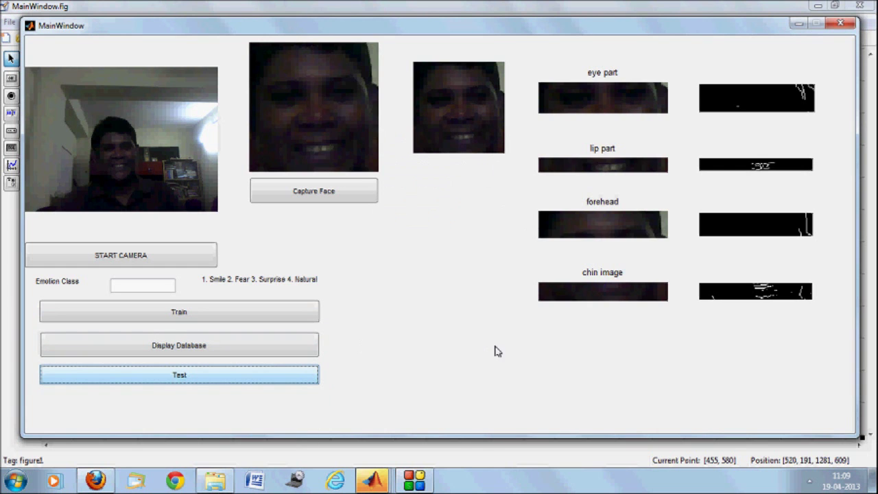
Step: Close the recognizer and permanently delete face images 1_1 through 4_1 from NEW_REAL_TIME
{"action": "left_click", "coordinate": [842, 24]}
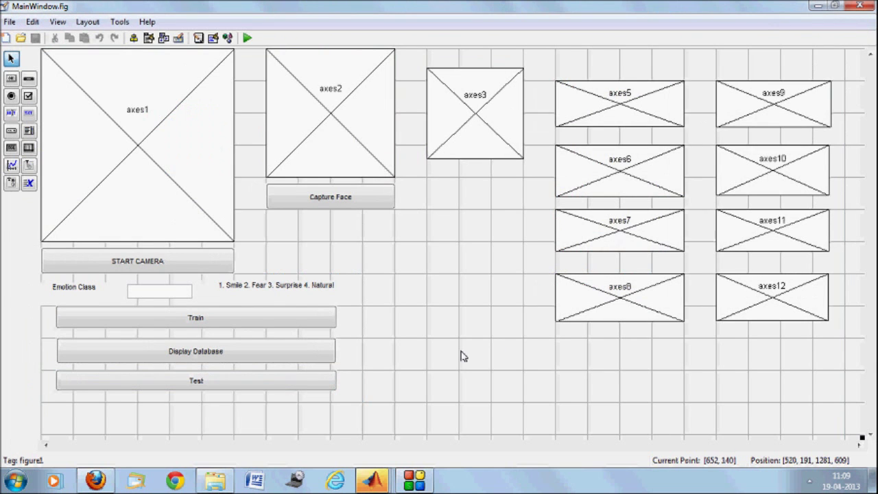
{"action": "left_click", "coordinate": [214, 480]}
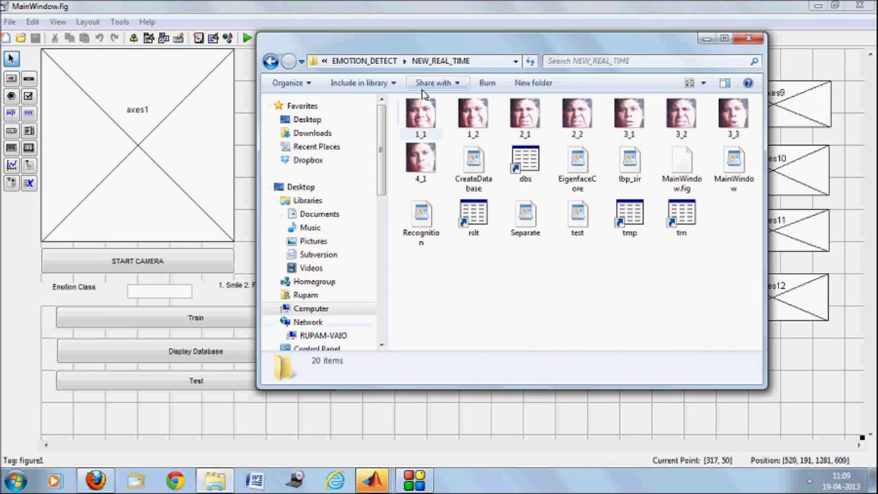
{"action": "left_click", "coordinate": [419, 115]}
{"action": "key", "text": "shift+Right"}
{"action": "key", "text": "shift+Right"}
{"action": "key", "text": "shift+Right"}
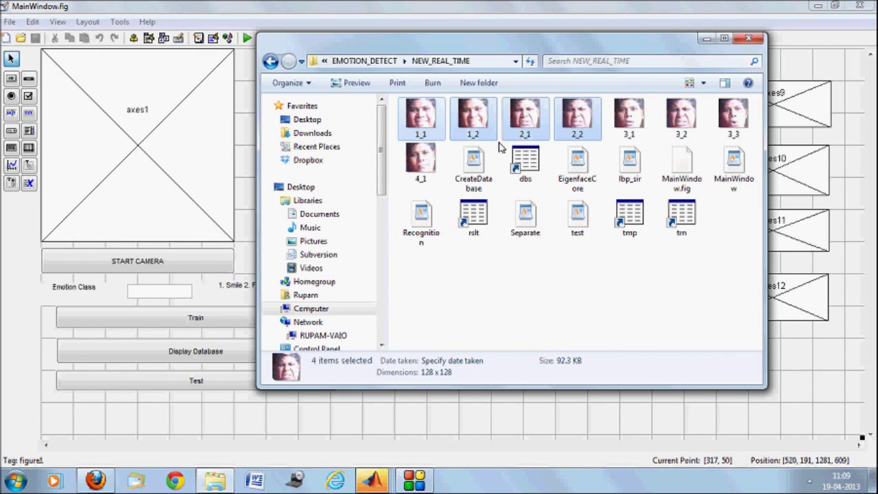
{"action": "key", "text": "shift+Right"}
{"action": "key", "text": "shift+Right"}
{"action": "key", "text": "shift+Right"}
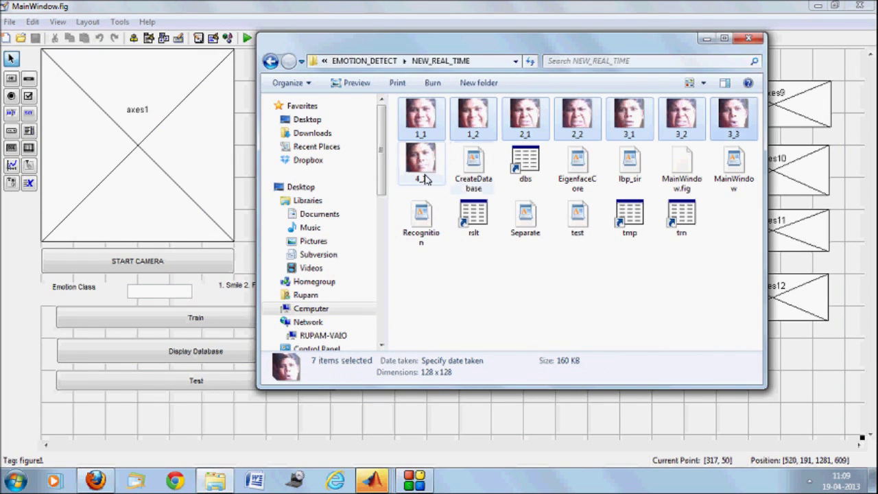
{"action": "left_click", "coordinate": [422, 165], "text": "shift"}
{"action": "key", "text": "shift+Delete"}
{"action": "key", "text": "Return"}
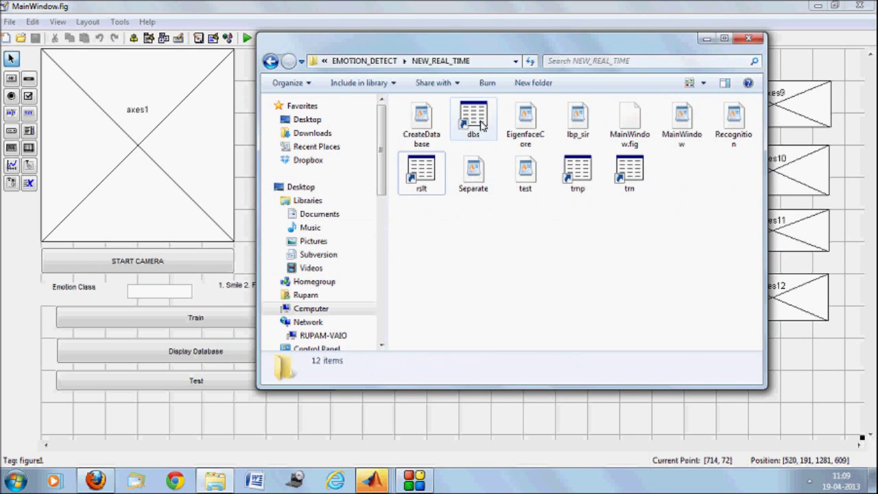
Step: Delete the dbs, rslt, tmp and trn data files from the folder
{"action": "left_click", "coordinate": [486, 134]}
{"action": "left_click", "coordinate": [430, 176], "text": "ctrl"}
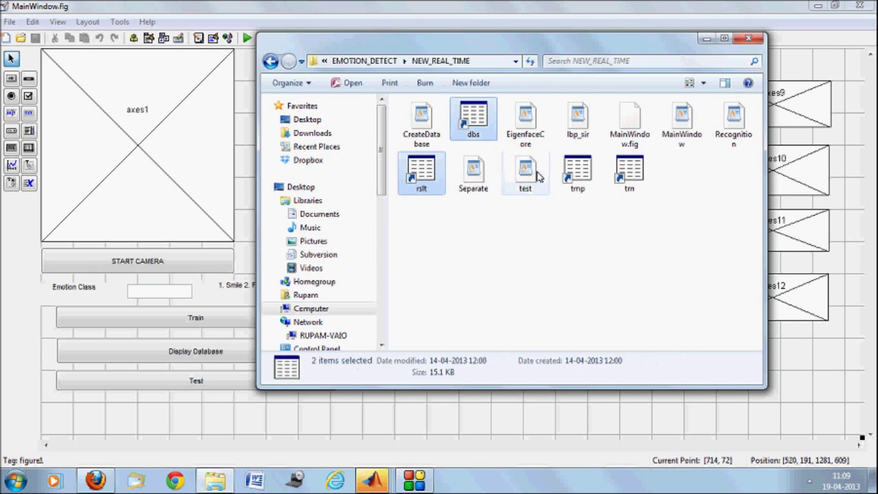
{"action": "left_click", "coordinate": [582, 179], "text": "ctrl"}
{"action": "left_click", "coordinate": [629, 173], "text": "ctrl"}
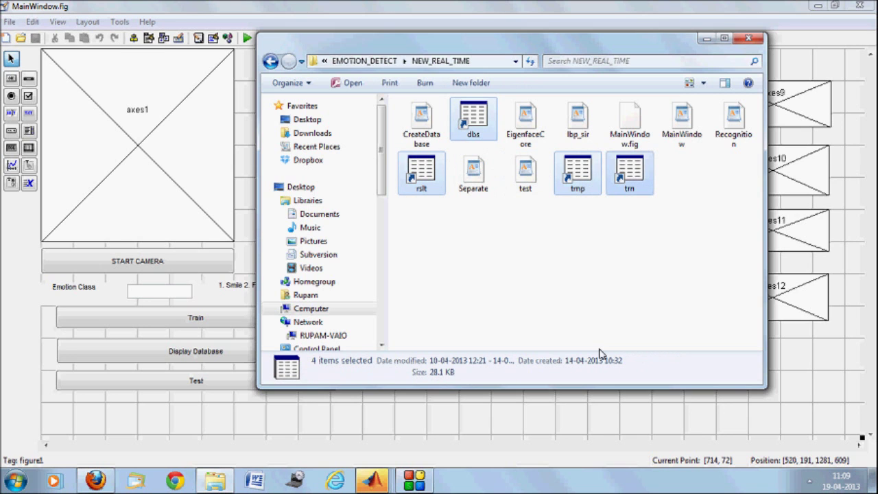
{"action": "key", "text": "Delete"}
{"action": "key", "text": "Return"}
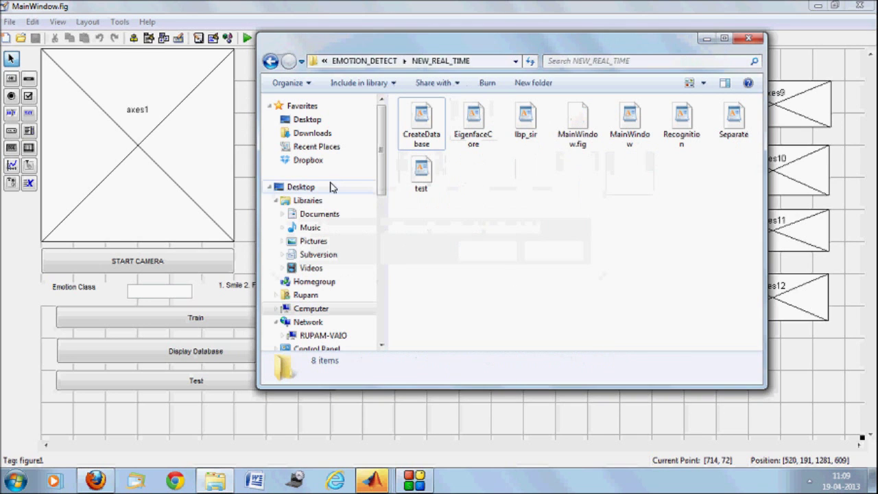
Step: Relaunch the recognizer, capture a neutral face and train it as emotion class 4 (Natural)
{"action": "left_click", "coordinate": [245, 39]}
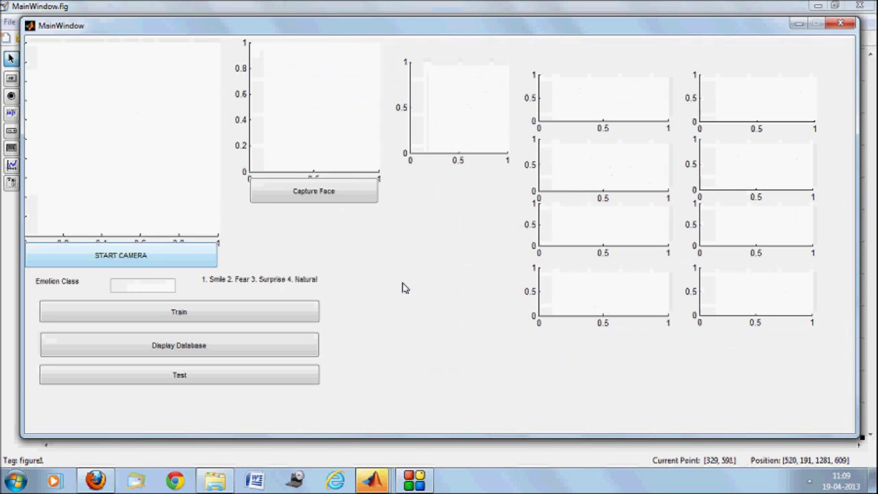
{"action": "left_click", "coordinate": [186, 256]}
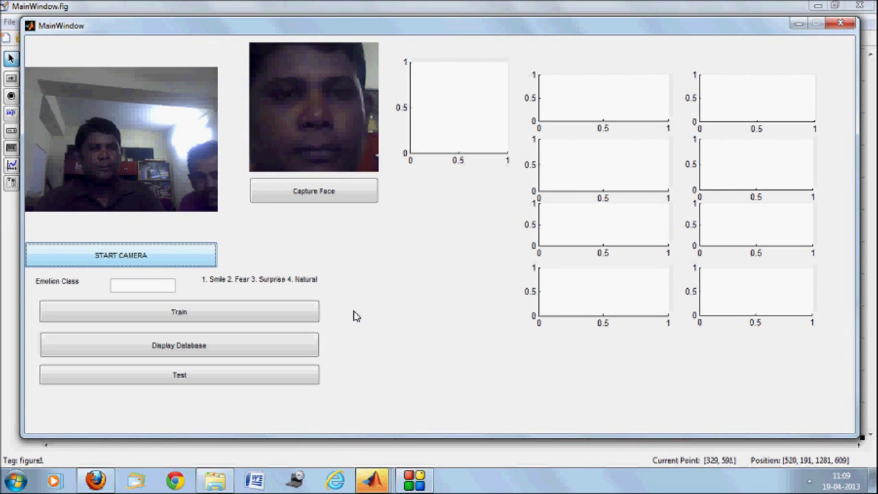
{"action": "left_click", "coordinate": [348, 194]}
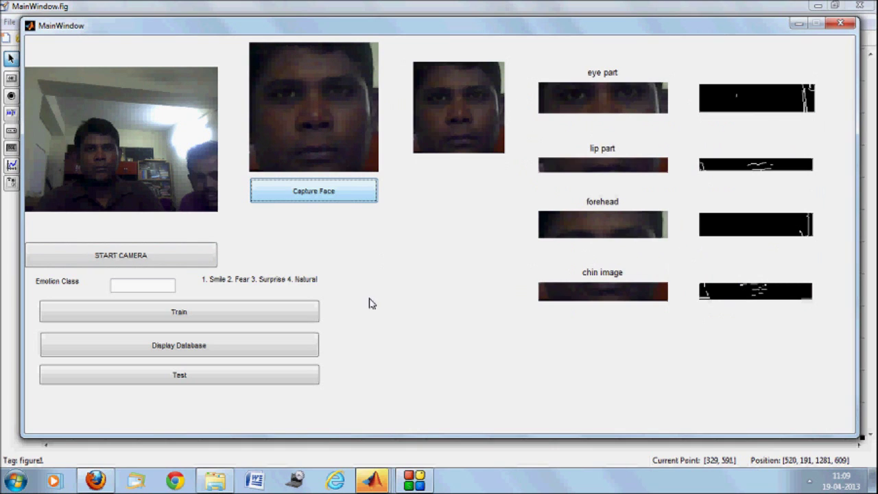
{"action": "left_click", "coordinate": [160, 286]}
{"action": "type", "text": "4"}
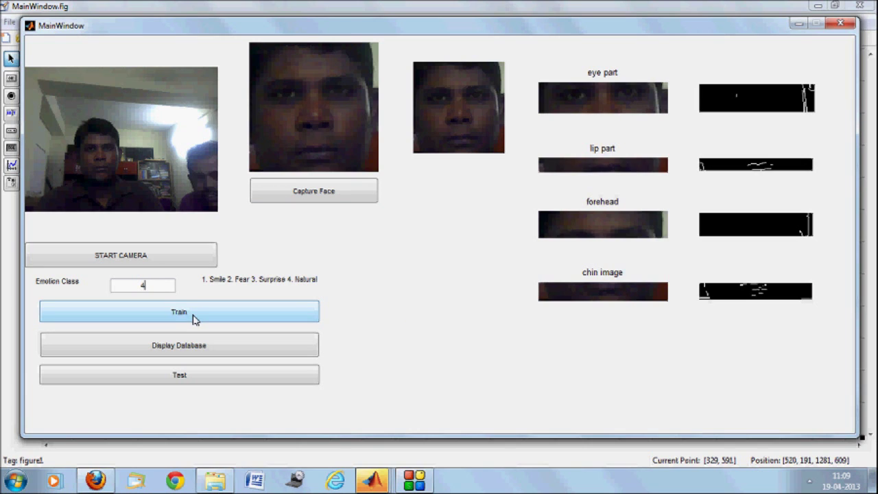
{"action": "left_click", "coordinate": [194, 319]}
{"action": "left_click", "coordinate": [194, 321]}
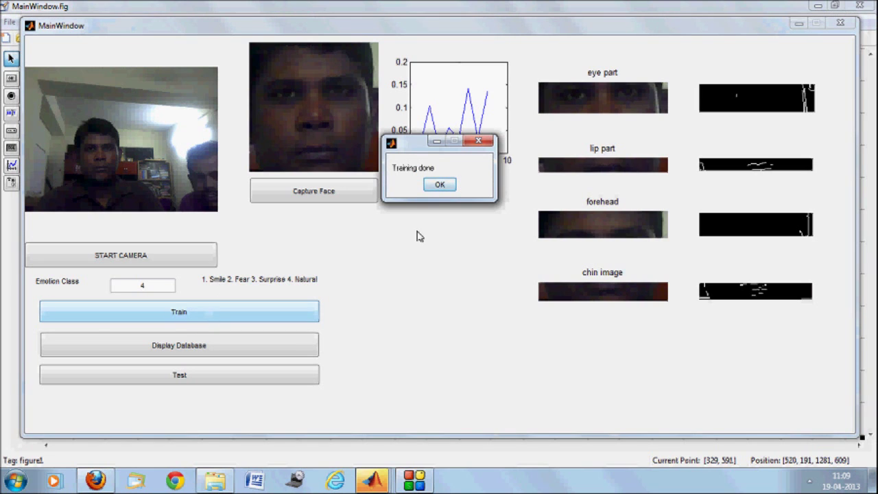
{"action": "left_click", "coordinate": [439, 185]}
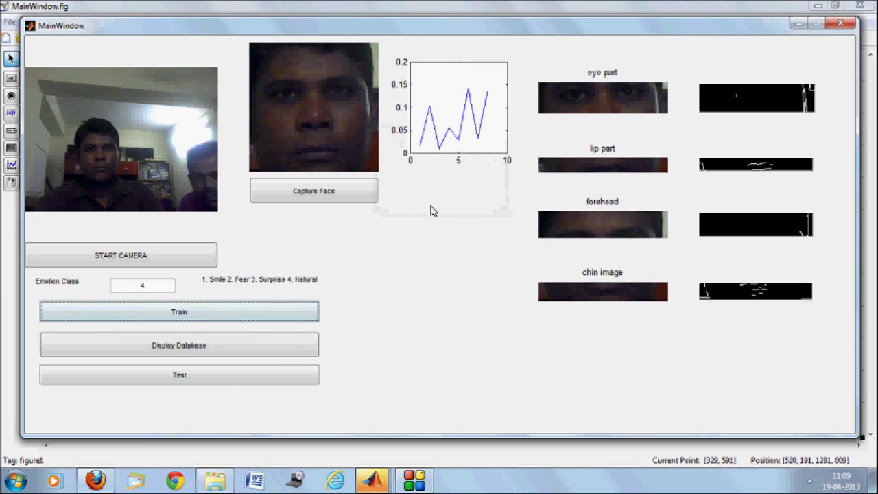
Step: Capture another neutral face and train it as emotion class 4
{"action": "left_click", "coordinate": [168, 262]}
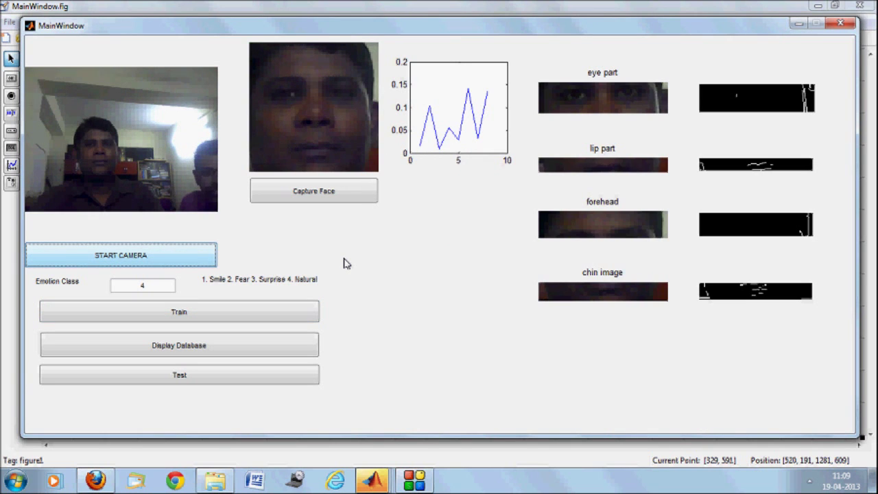
{"action": "left_click", "coordinate": [327, 198]}
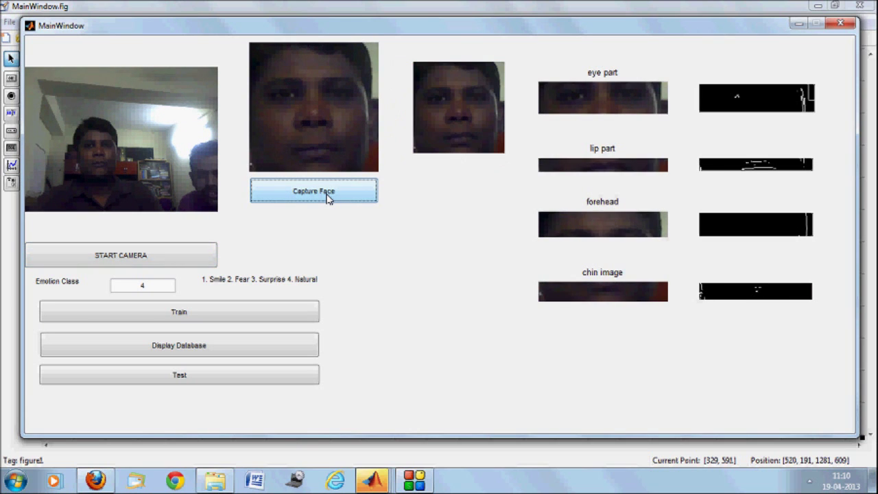
{"action": "left_click", "coordinate": [181, 317]}
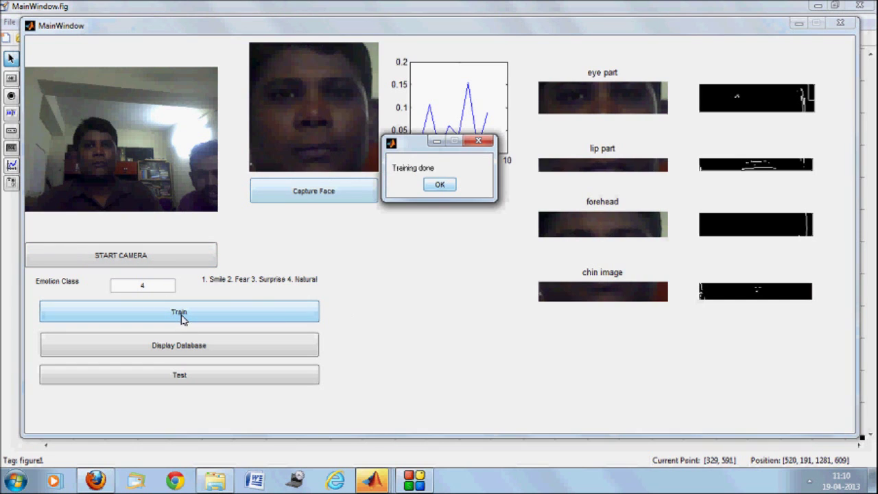
{"action": "left_click", "coordinate": [440, 187]}
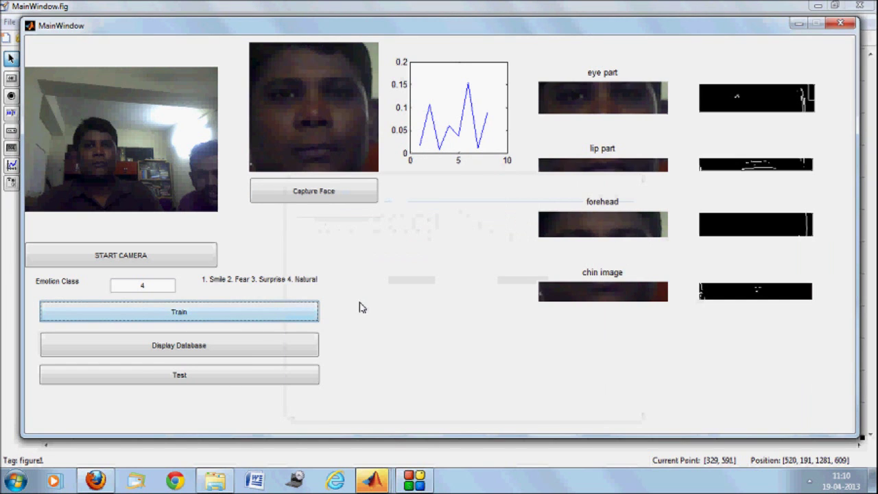
Step: Capture a smiling face and train it as emotion class 1 (Smile)
{"action": "left_click", "coordinate": [168, 260]}
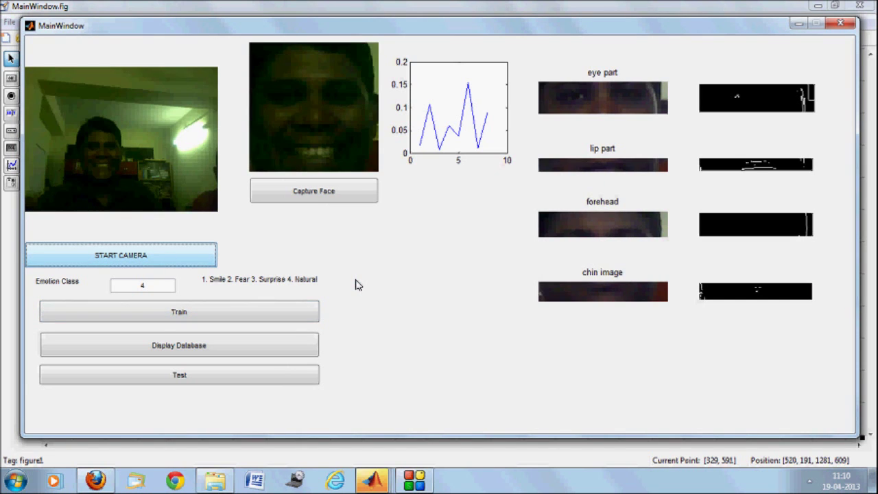
{"action": "left_click", "coordinate": [334, 201]}
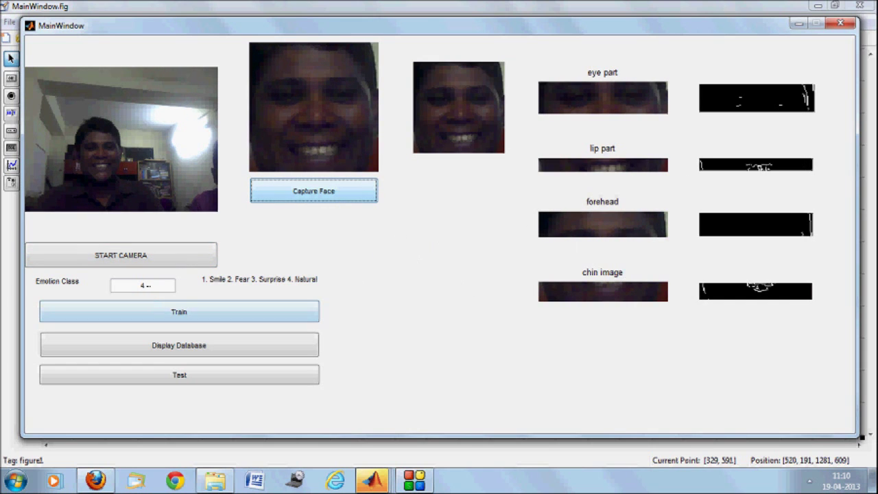
{"action": "double_click", "coordinate": [143, 285]}
{"action": "type", "text": "1"}
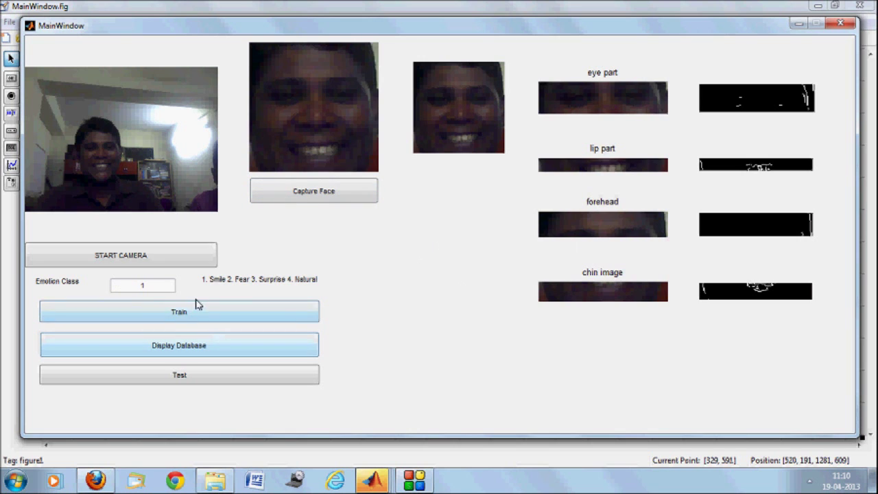
{"action": "left_click", "coordinate": [196, 311]}
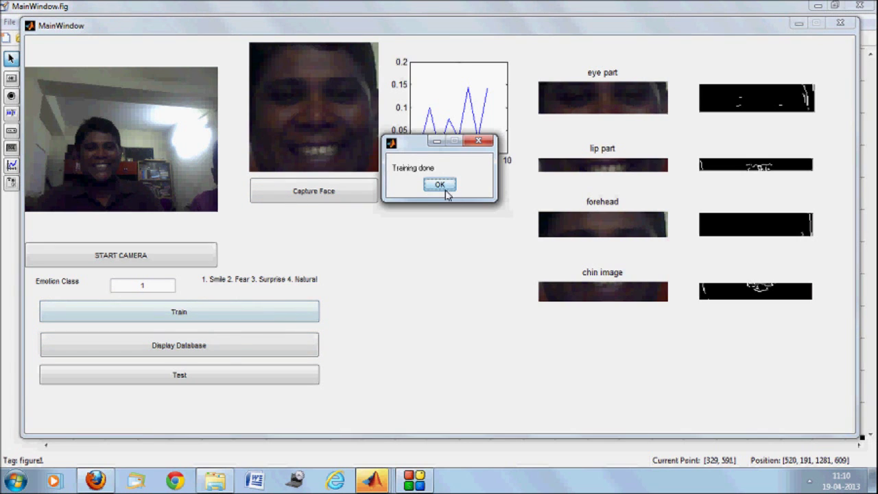
{"action": "left_click", "coordinate": [446, 189]}
Step: Capture a second smiling face and train it as class 1
{"action": "left_click", "coordinate": [173, 262]}
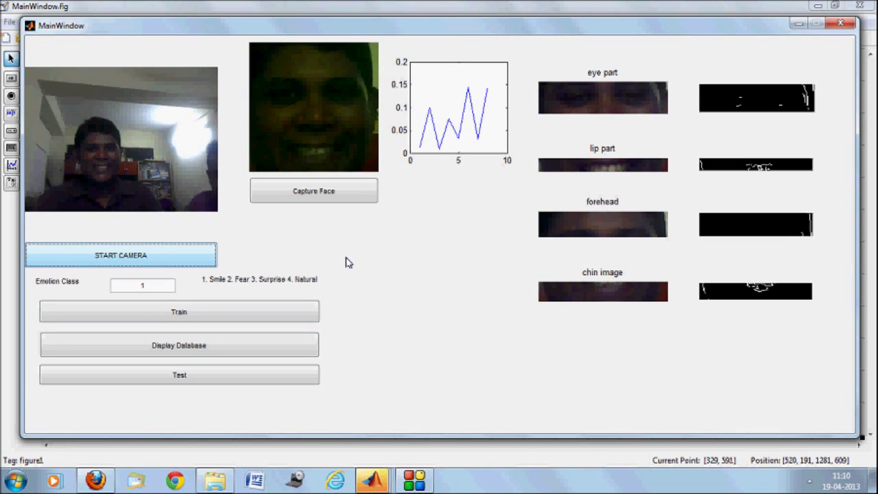
{"action": "left_click", "coordinate": [336, 194]}
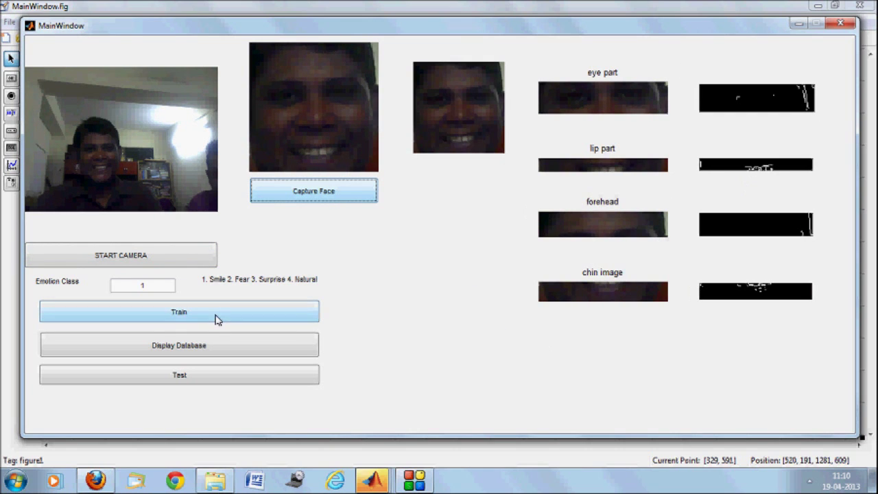
{"action": "left_click", "coordinate": [217, 315]}
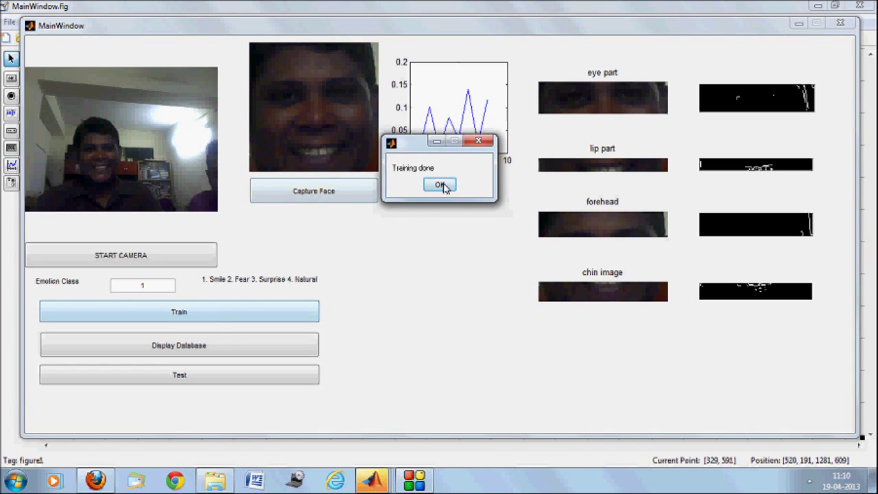
{"action": "left_click", "coordinate": [441, 185]}
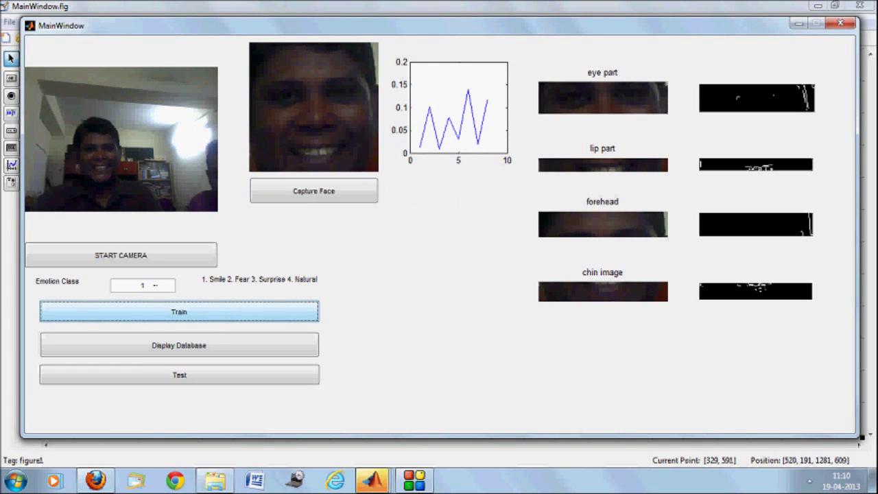
Step: Capture a surprised face and train it as emotion class 3
{"action": "left_click", "coordinate": [163, 257]}
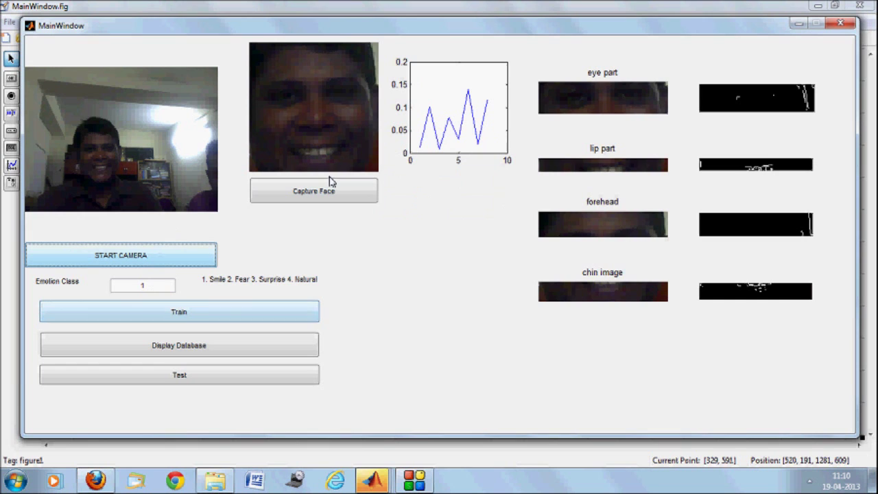
{"action": "left_click", "coordinate": [343, 194]}
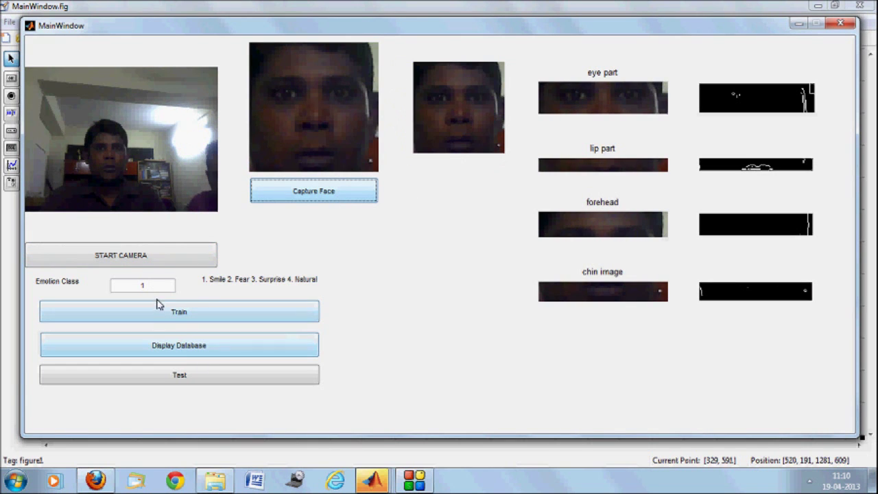
{"action": "double_click", "coordinate": [137, 287]}
{"action": "type", "text": "3"}
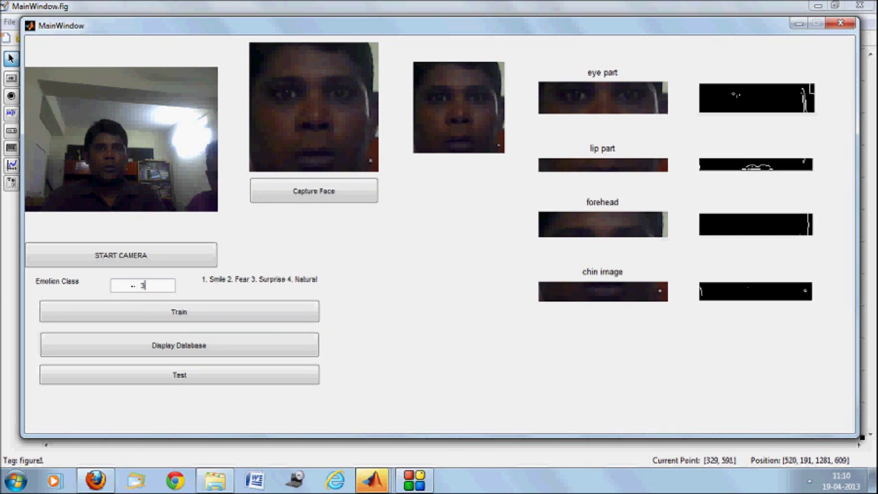
{"action": "left_click", "coordinate": [198, 313]}
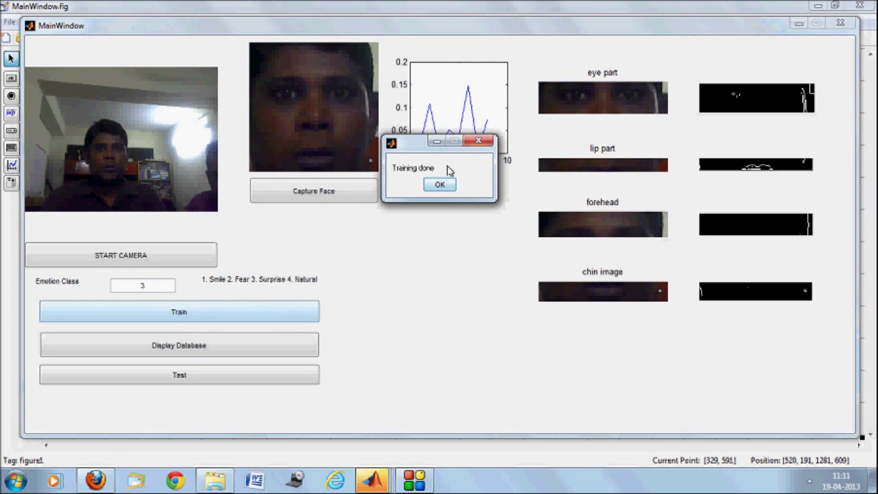
{"action": "left_click", "coordinate": [439, 186]}
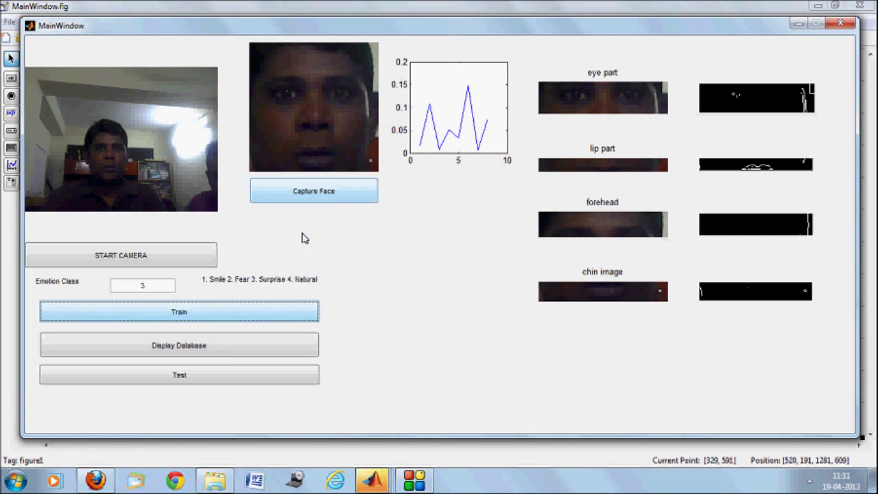
Step: Capture a second surprised face and train it as class 3
{"action": "left_click", "coordinate": [195, 257]}
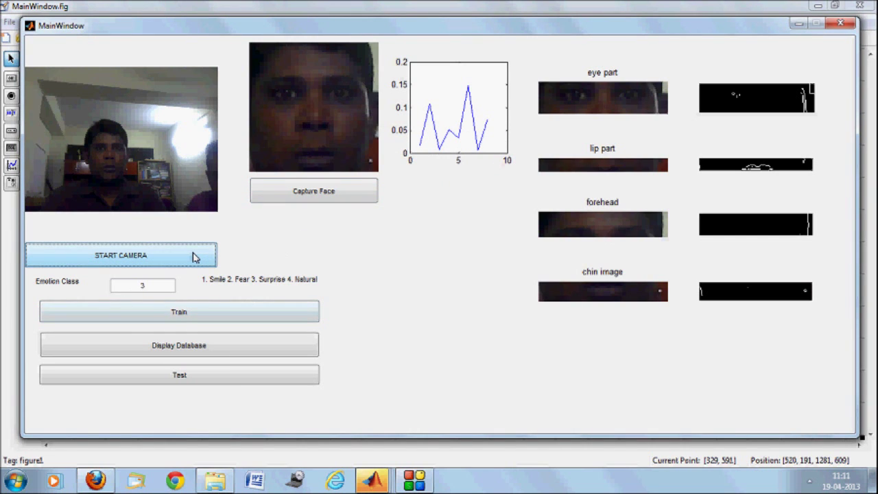
{"action": "left_click", "coordinate": [316, 189]}
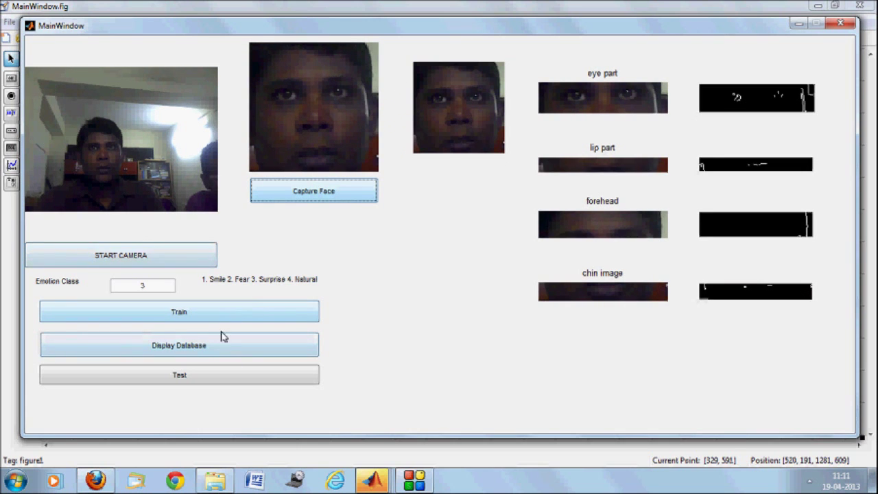
{"action": "left_click", "coordinate": [188, 315]}
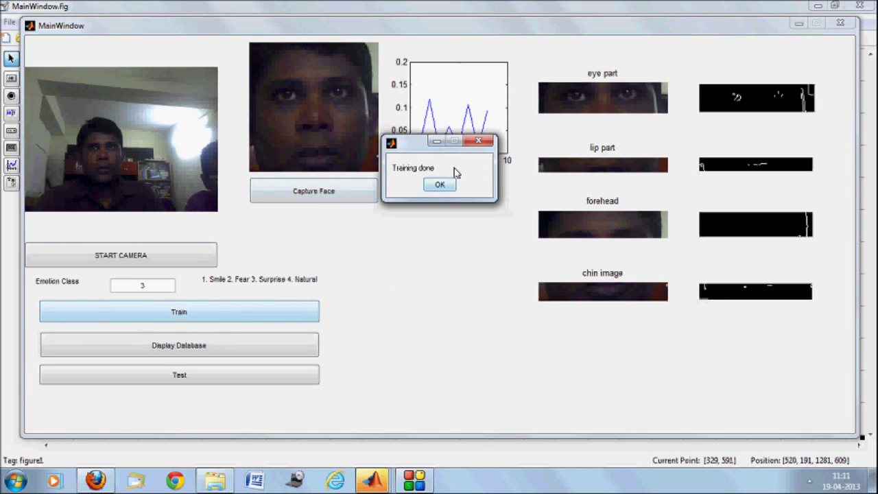
{"action": "left_click", "coordinate": [438, 184]}
Step: Check the saved face images in NEW_REAL_TIME, then close the recognizer window
{"action": "left_click", "coordinate": [214, 481]}
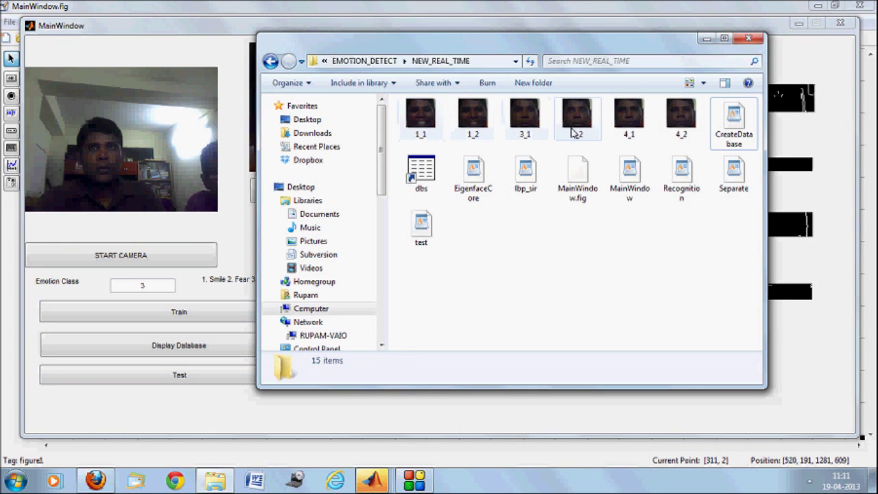
{"action": "left_click", "coordinate": [706, 38]}
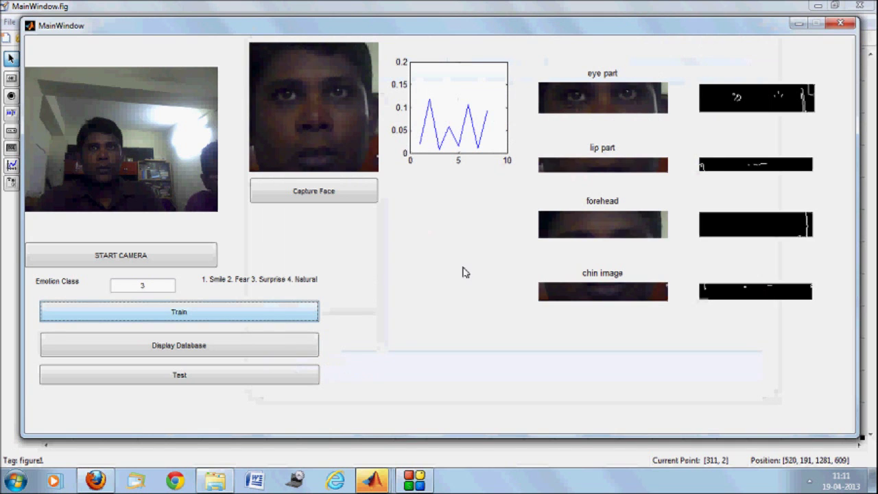
{"action": "left_click", "coordinate": [840, 24]}
Step: Relaunch the recognizer, capture a smiling face and test it; it is detected as Smile
{"action": "left_click", "coordinate": [248, 37]}
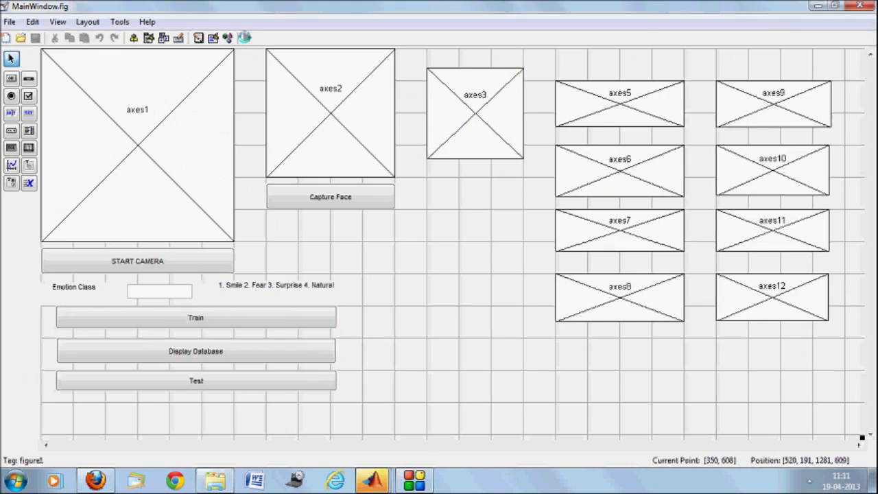
{"action": "left_click", "coordinate": [150, 259]}
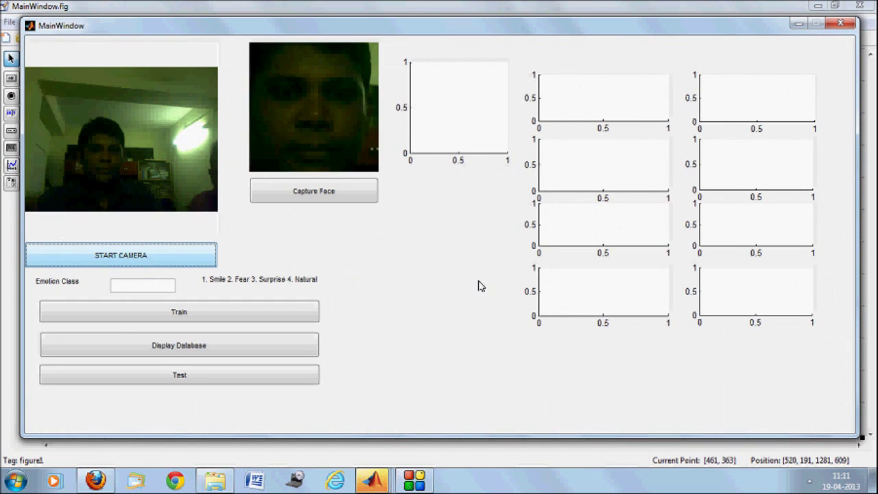
{"action": "left_click", "coordinate": [344, 195]}
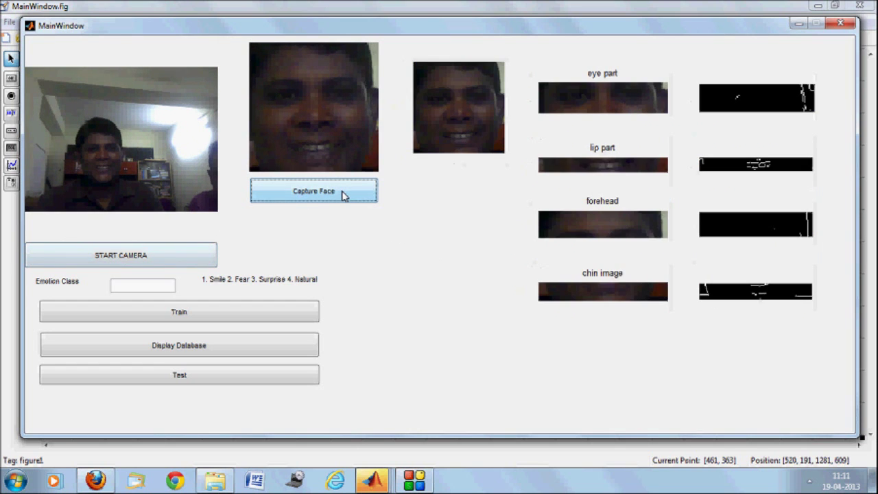
{"action": "left_click", "coordinate": [219, 376]}
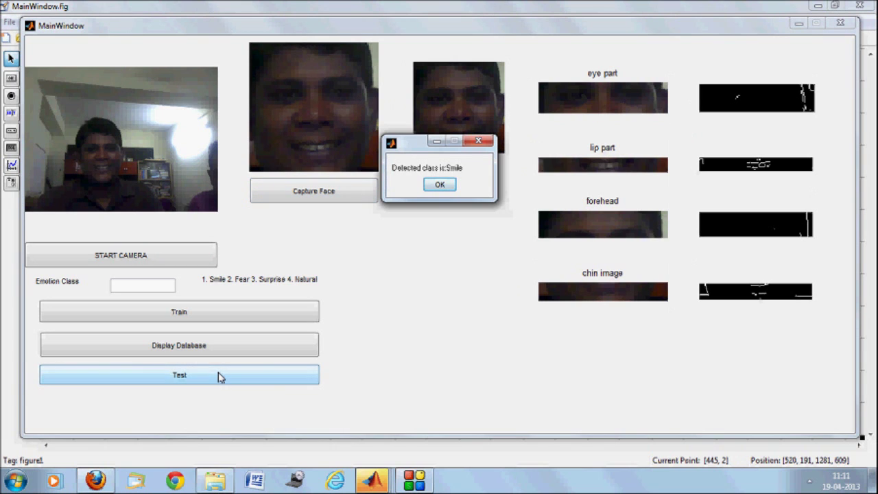
{"action": "left_click", "coordinate": [441, 187]}
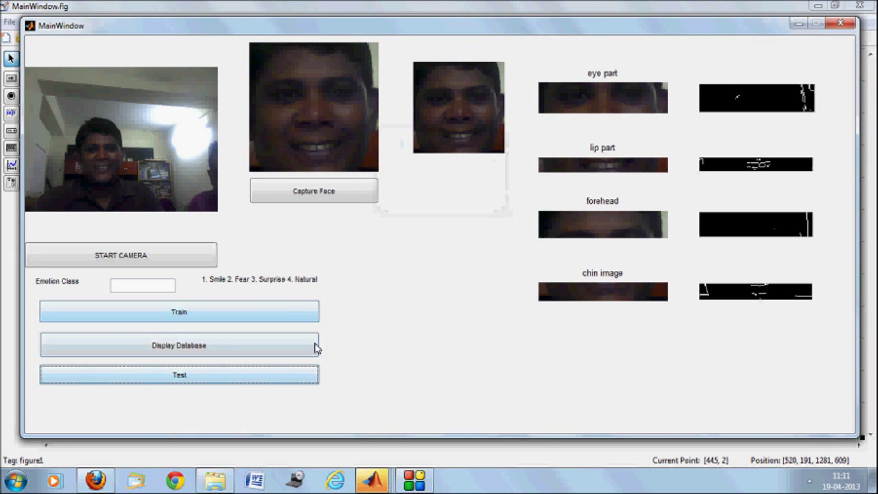
{"action": "left_click", "coordinate": [180, 256]}
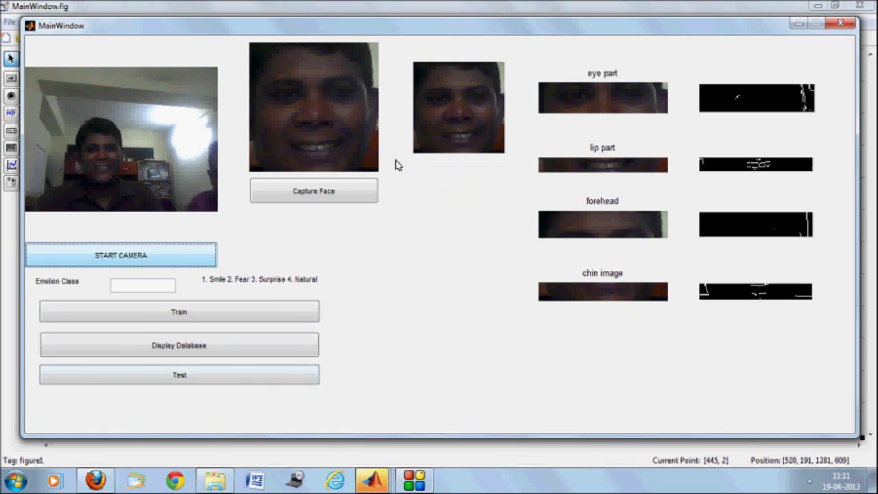
Step: Capture a surprised face and test it, getting Surprise, then restart the camera
{"action": "left_click", "coordinate": [357, 190]}
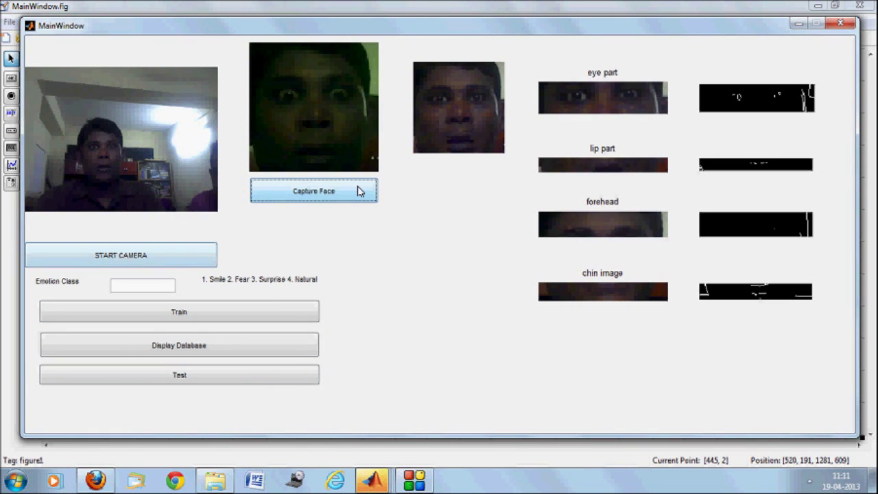
{"action": "left_click", "coordinate": [193, 375]}
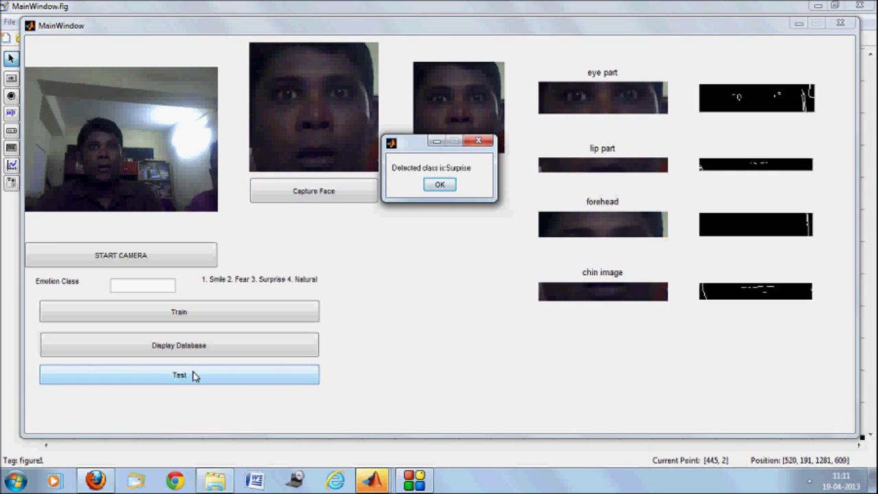
{"action": "left_click", "coordinate": [442, 187]}
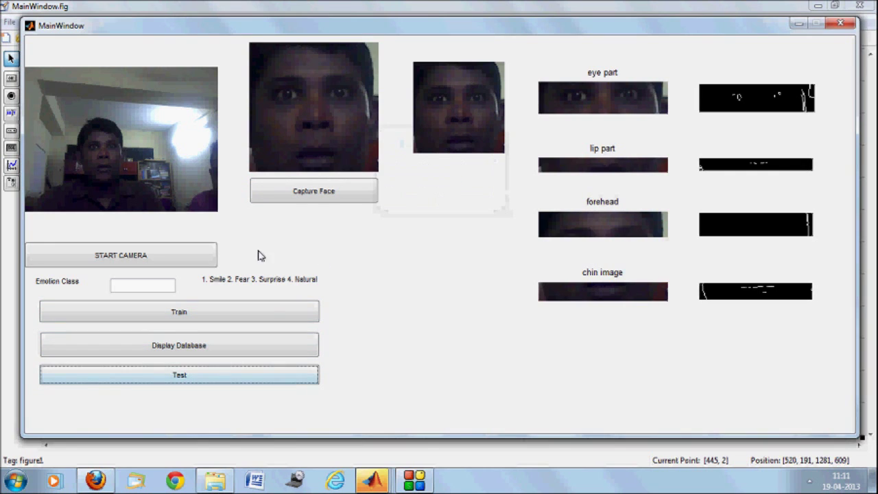
{"action": "left_click", "coordinate": [158, 259]}
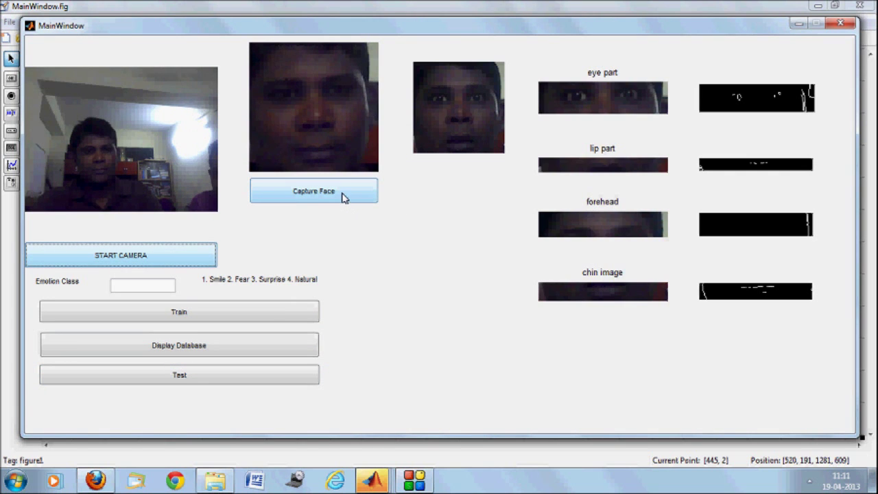
Step: Capture another live face and test it; the result is Smile
{"action": "left_click", "coordinate": [344, 197]}
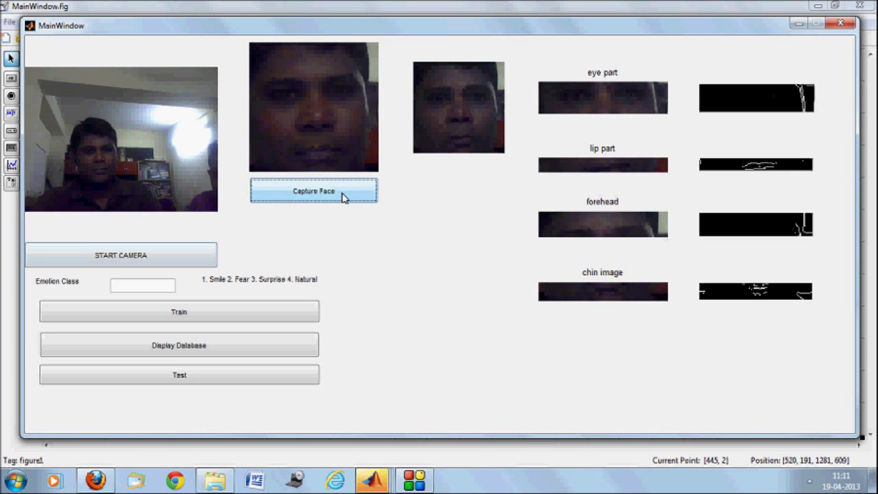
{"action": "left_click", "coordinate": [197, 376]}
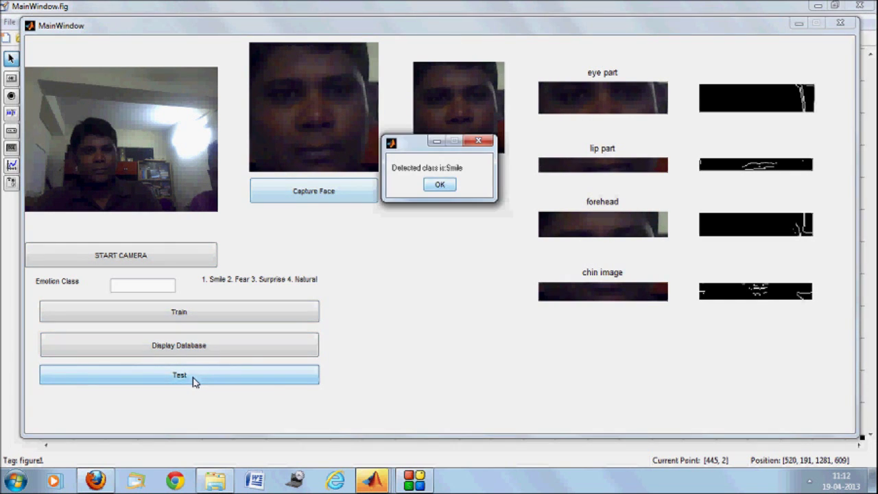
{"action": "left_click", "coordinate": [438, 185]}
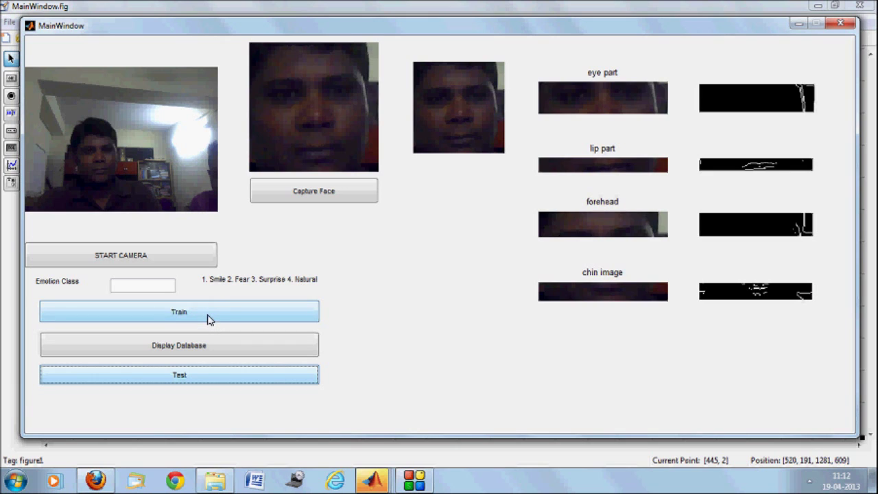
Step: Restart the camera, capture a neutral face, test it, and dismiss the 'Natural' result
{"action": "left_click", "coordinate": [167, 262]}
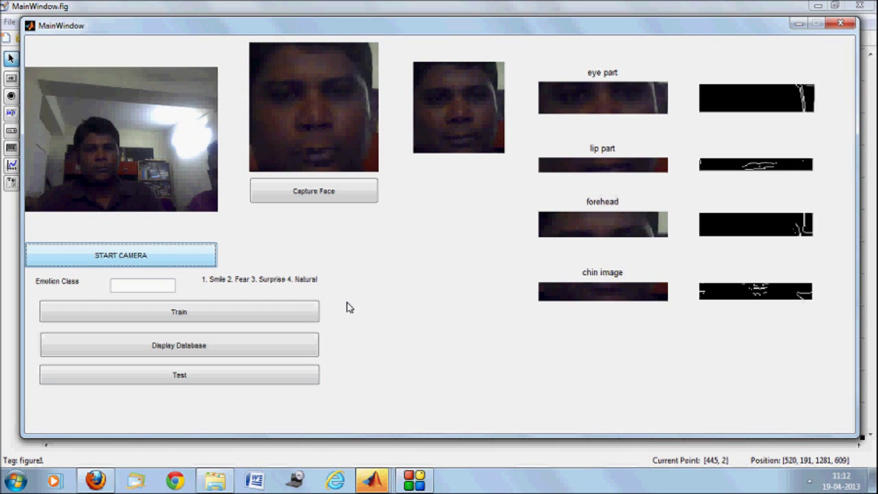
{"action": "left_click", "coordinate": [307, 193]}
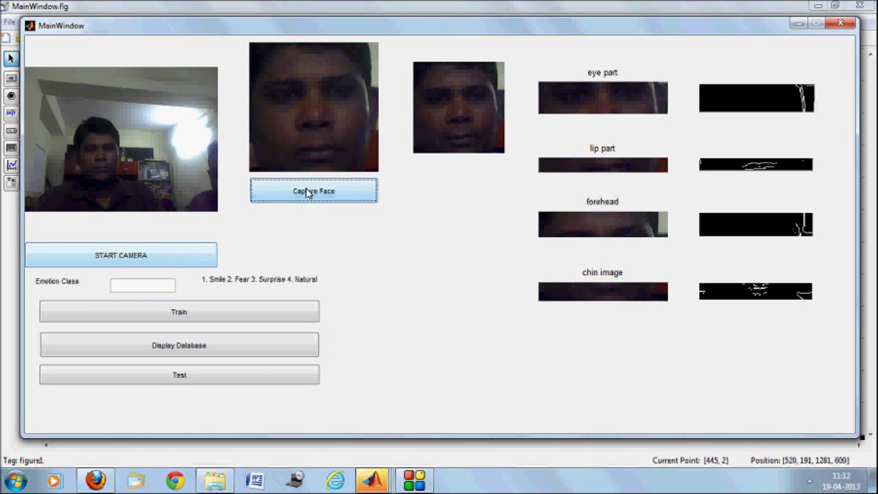
{"action": "left_click", "coordinate": [233, 381]}
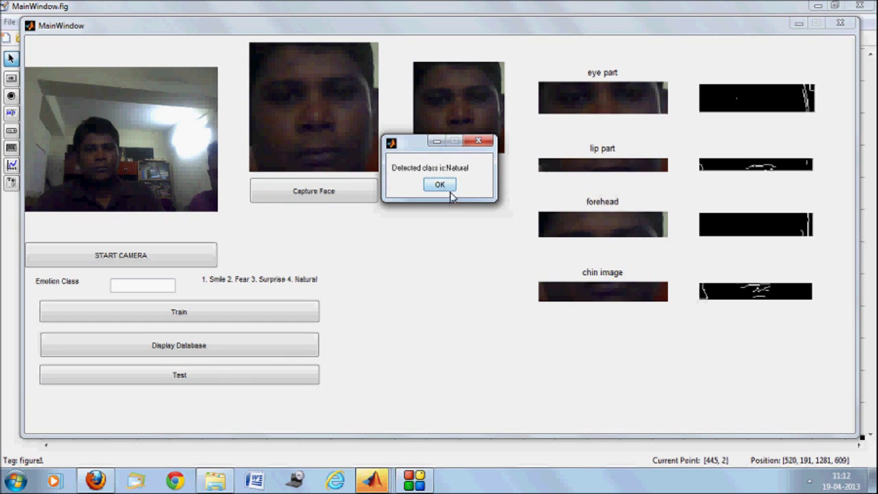
{"action": "left_click", "coordinate": [445, 185]}
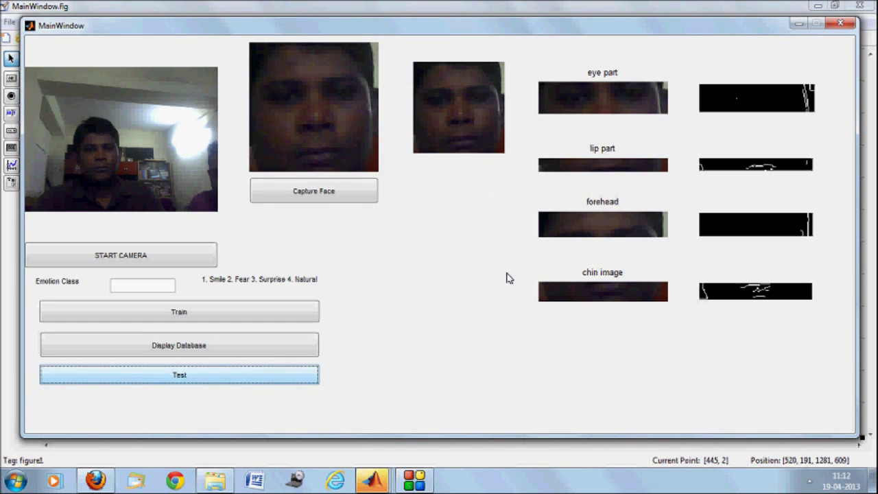